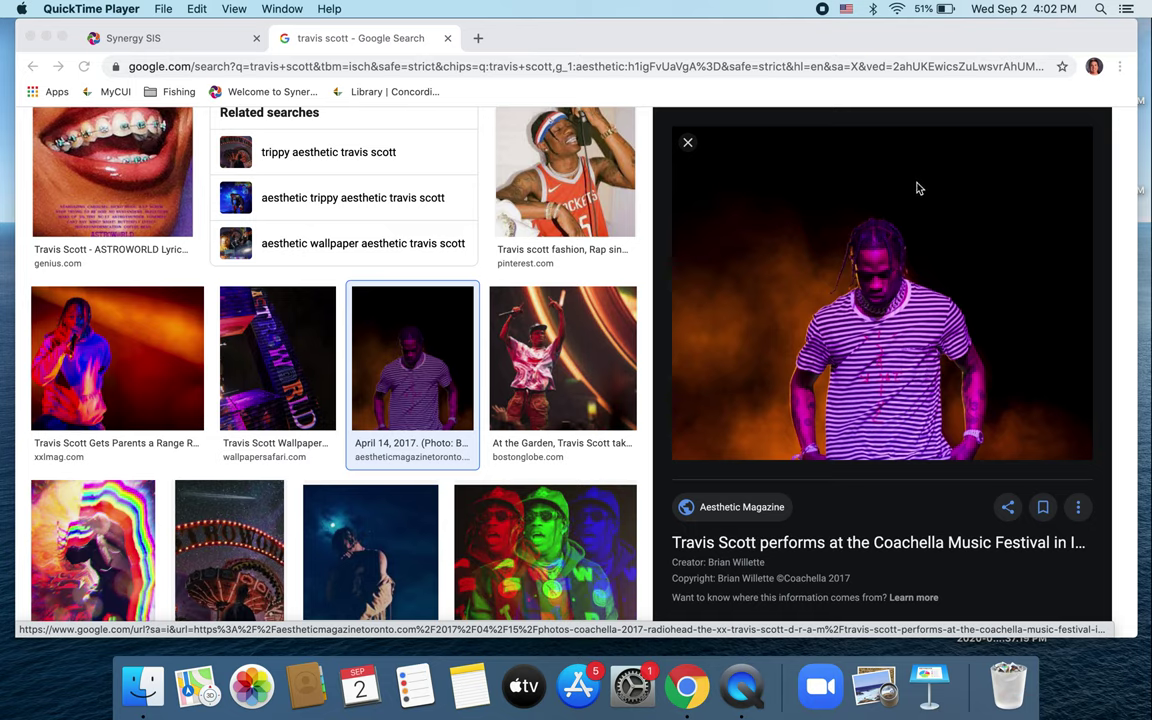
- Open the April 14, 2017 Coachella photo of the striped-shirt performer in the Google Images preview
left_click(130, 384)
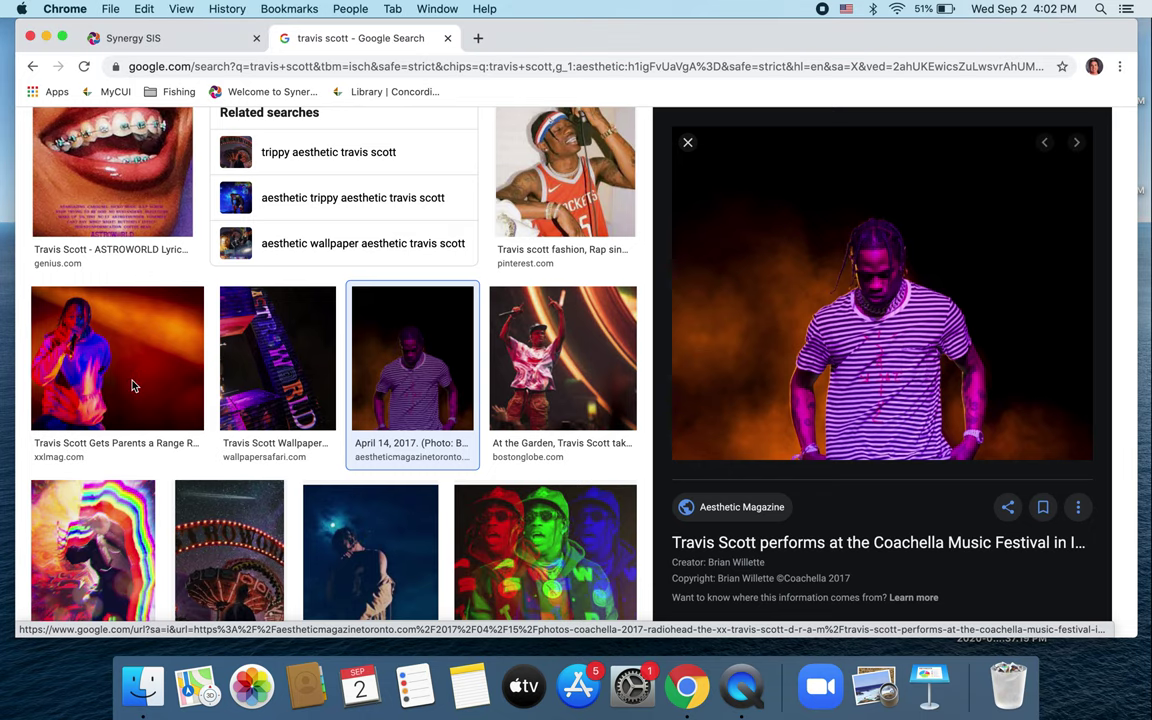
left_click(77, 378)
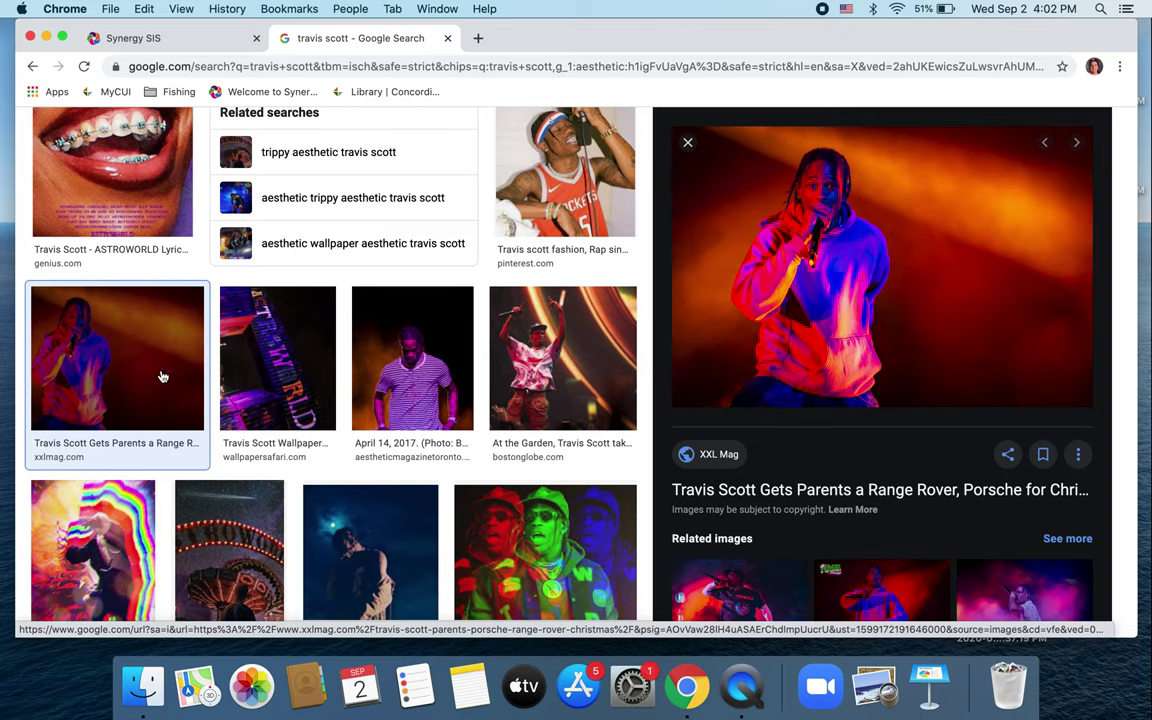
left_click(519, 336)
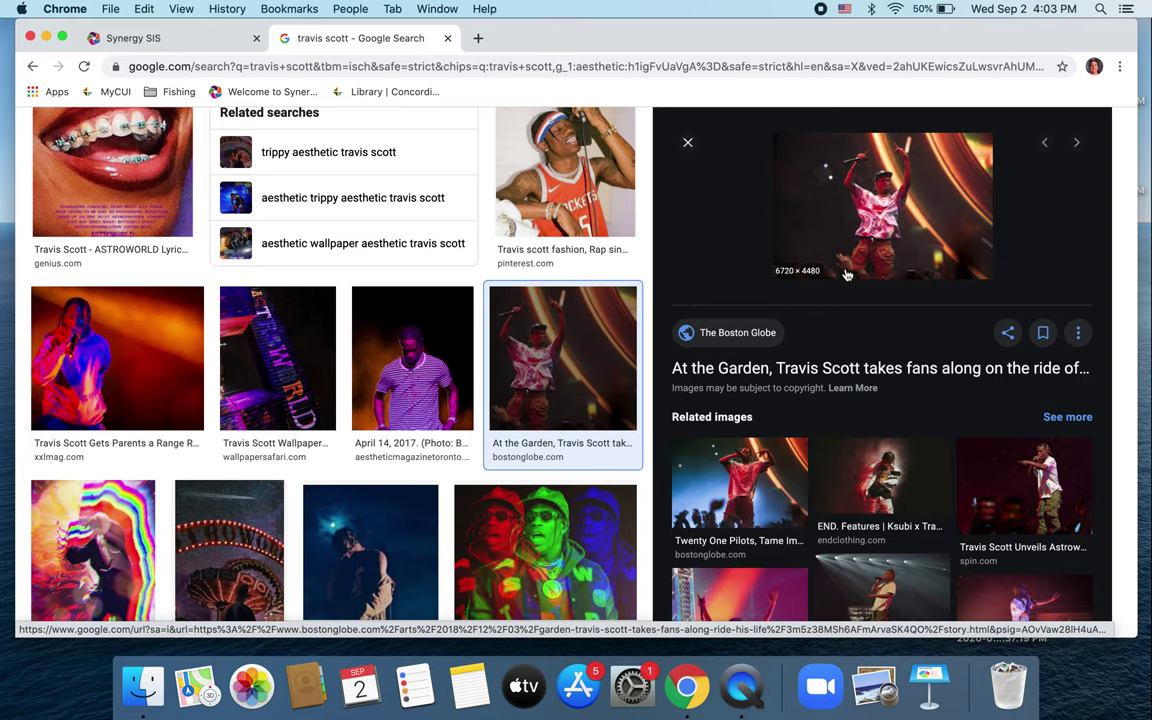
left_click(427, 358)
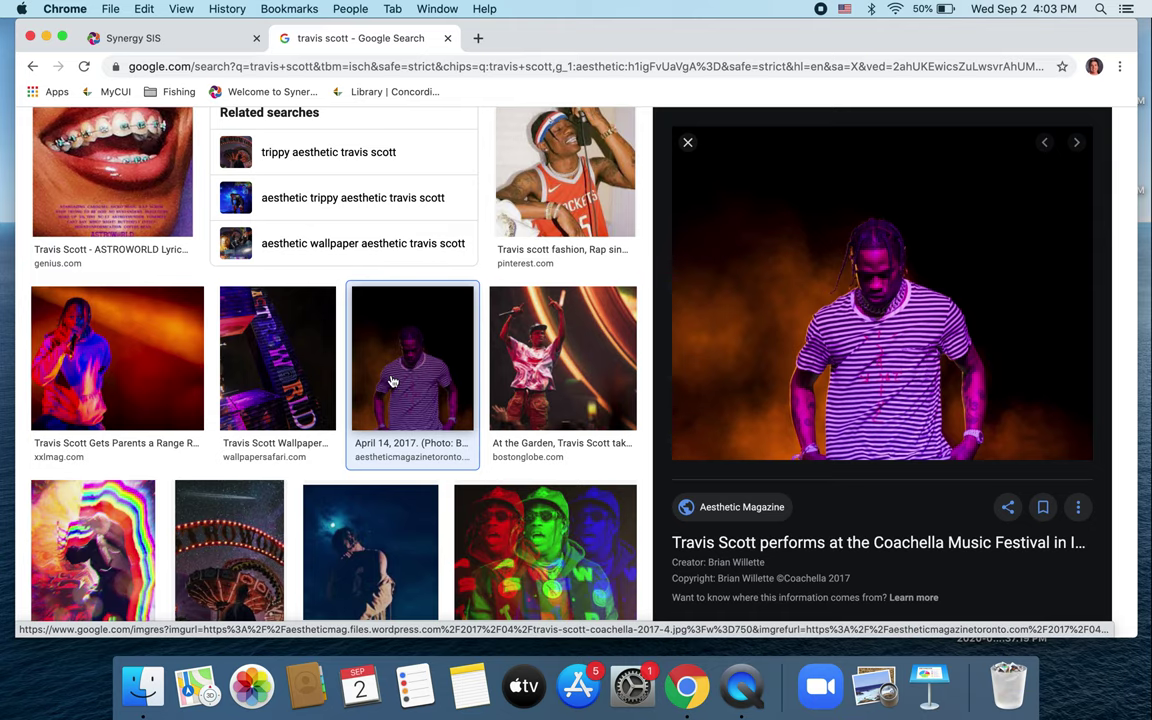
- Copy the Coachella preview photo's image address and start a new browser tab
right_click(752, 362)
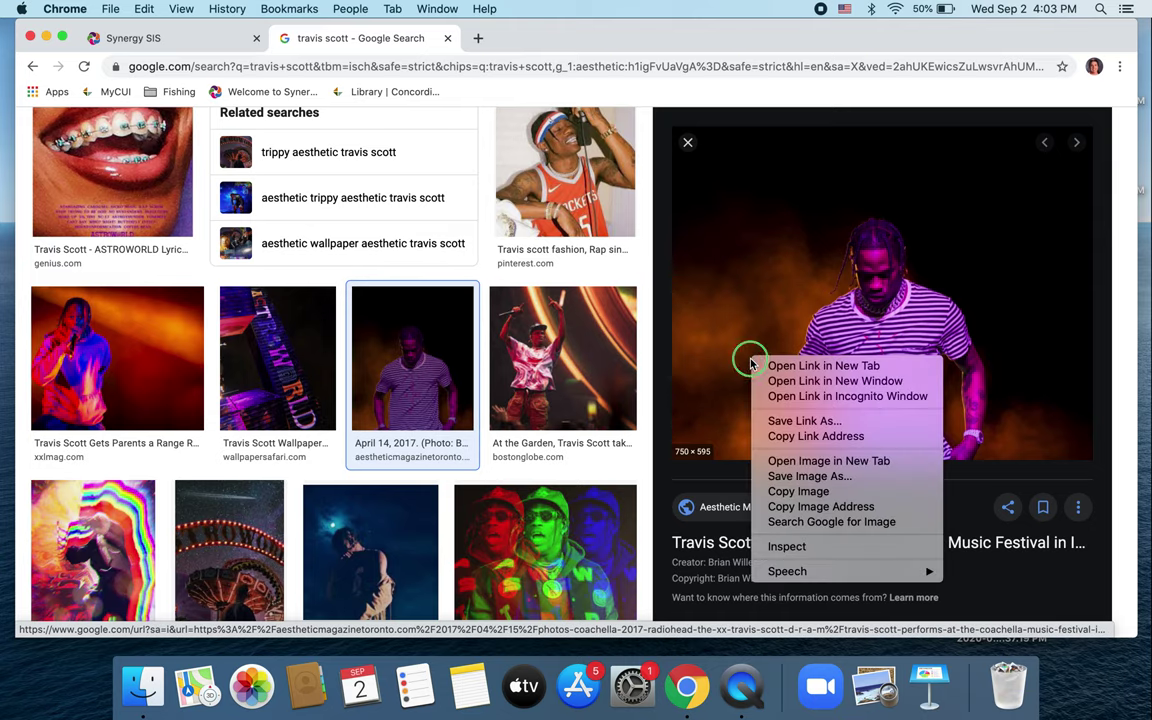
left_click(845, 507)
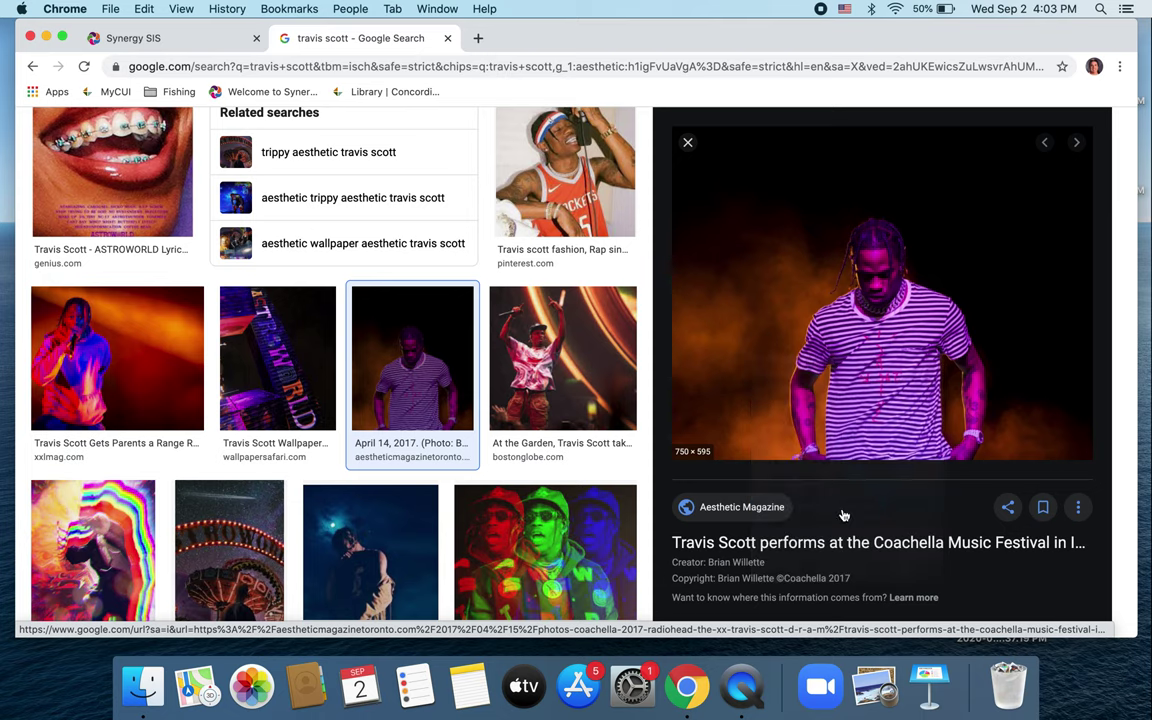
left_click(479, 38)
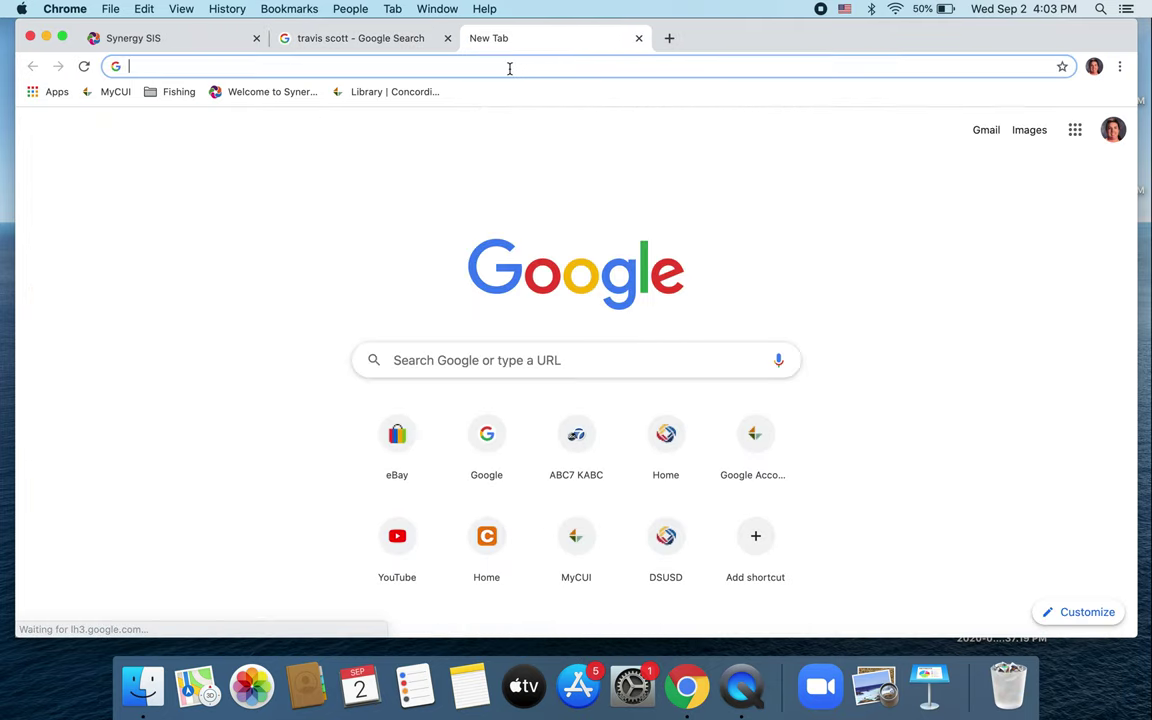
- Go to pixlr.com in the new tab
type("pi")
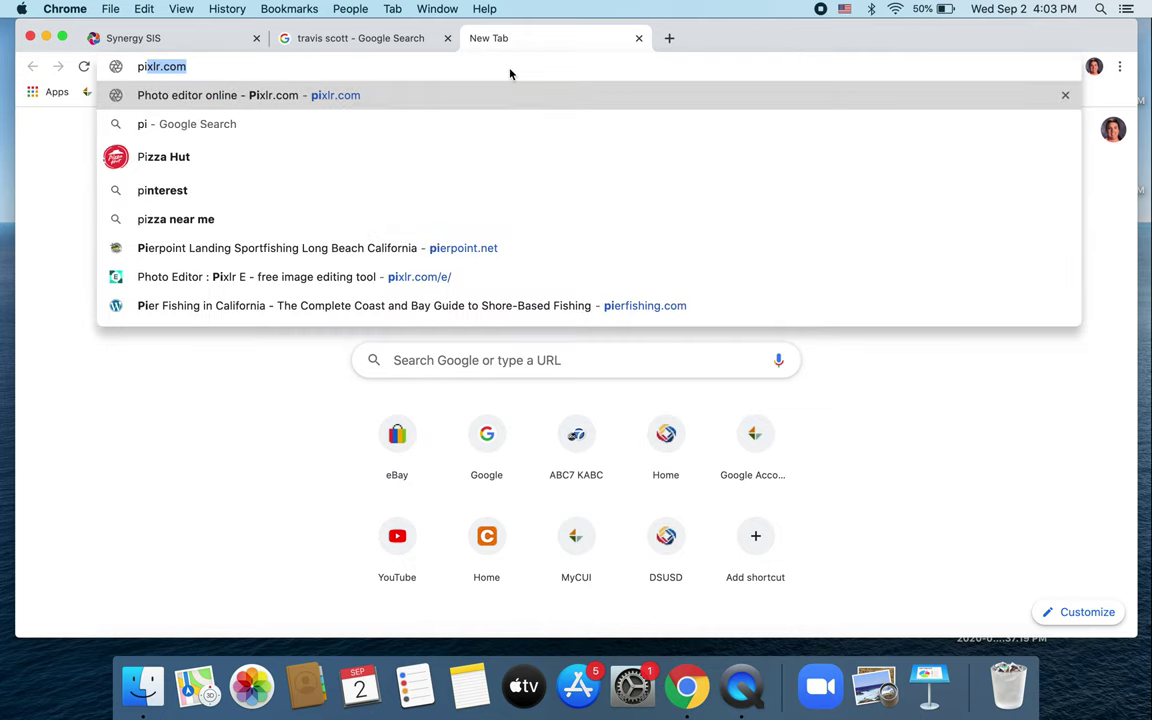
type("xlr.com")
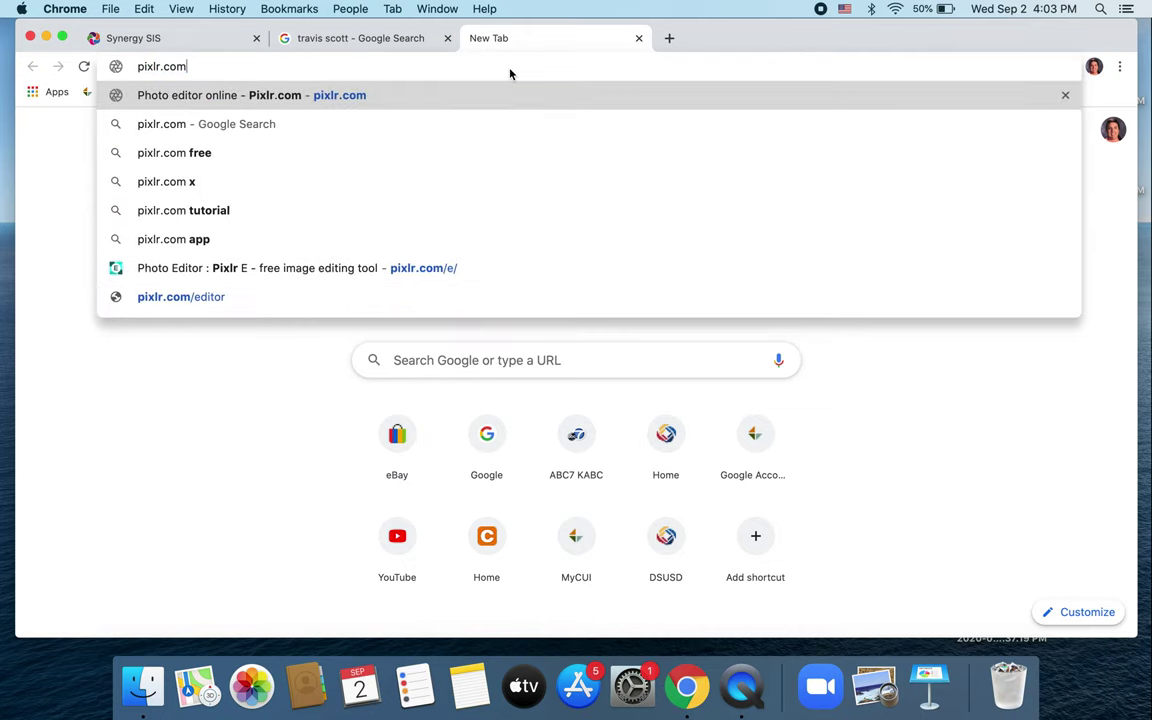
key("Return")
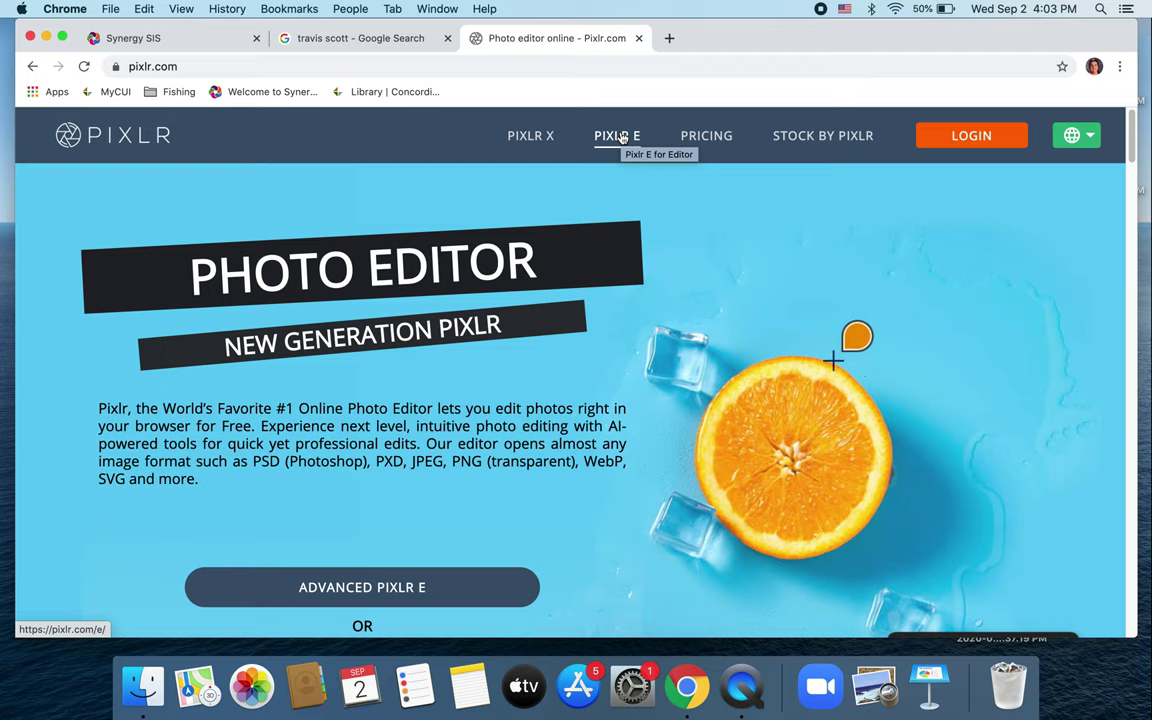
- Load the copied Coachella photo into Pixlr E from its pasted image URL
left_click(621, 137)
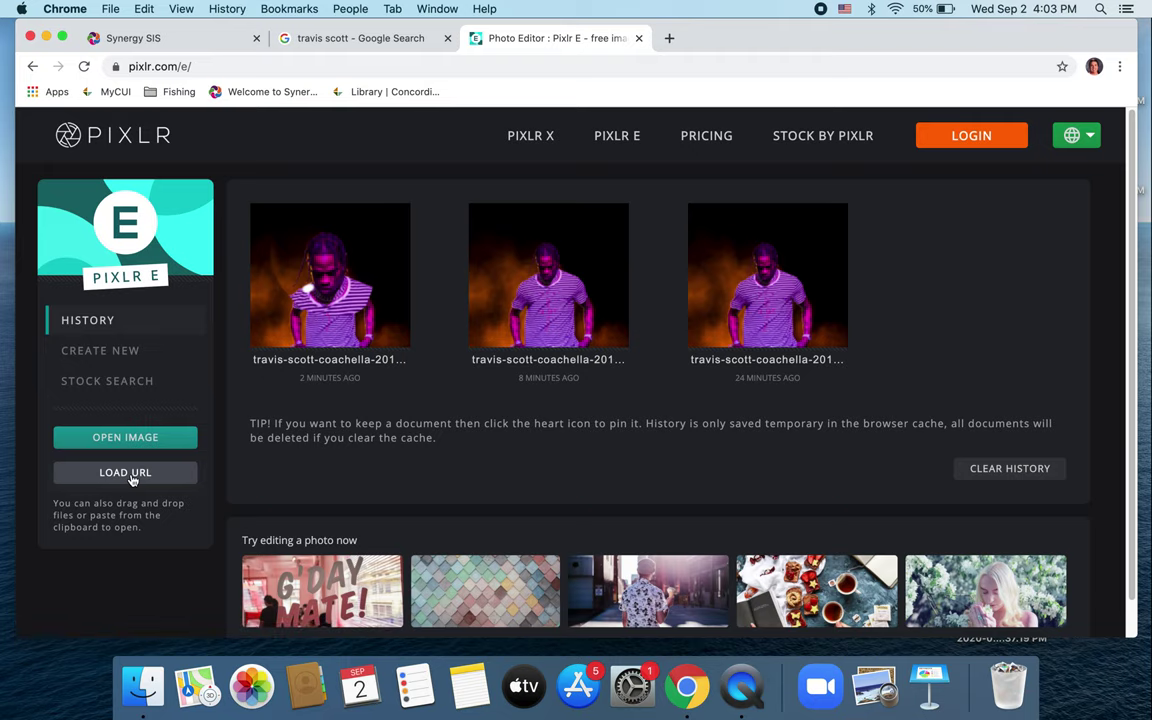
left_click(128, 474)
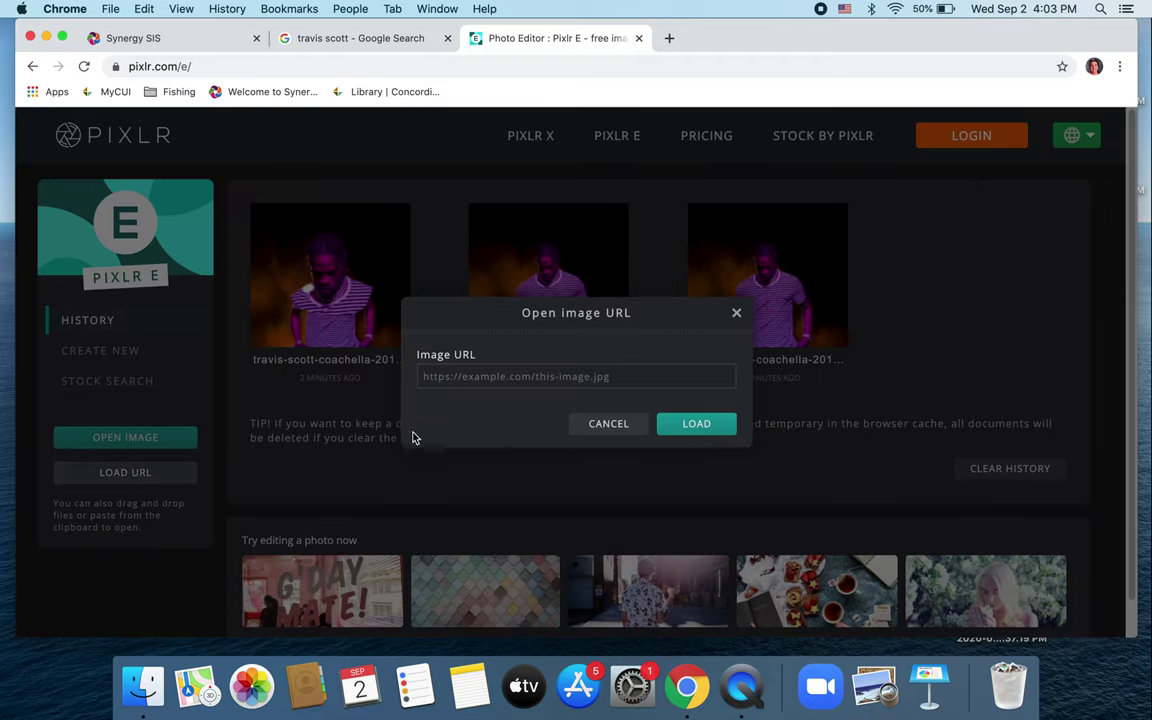
right_click(486, 376)
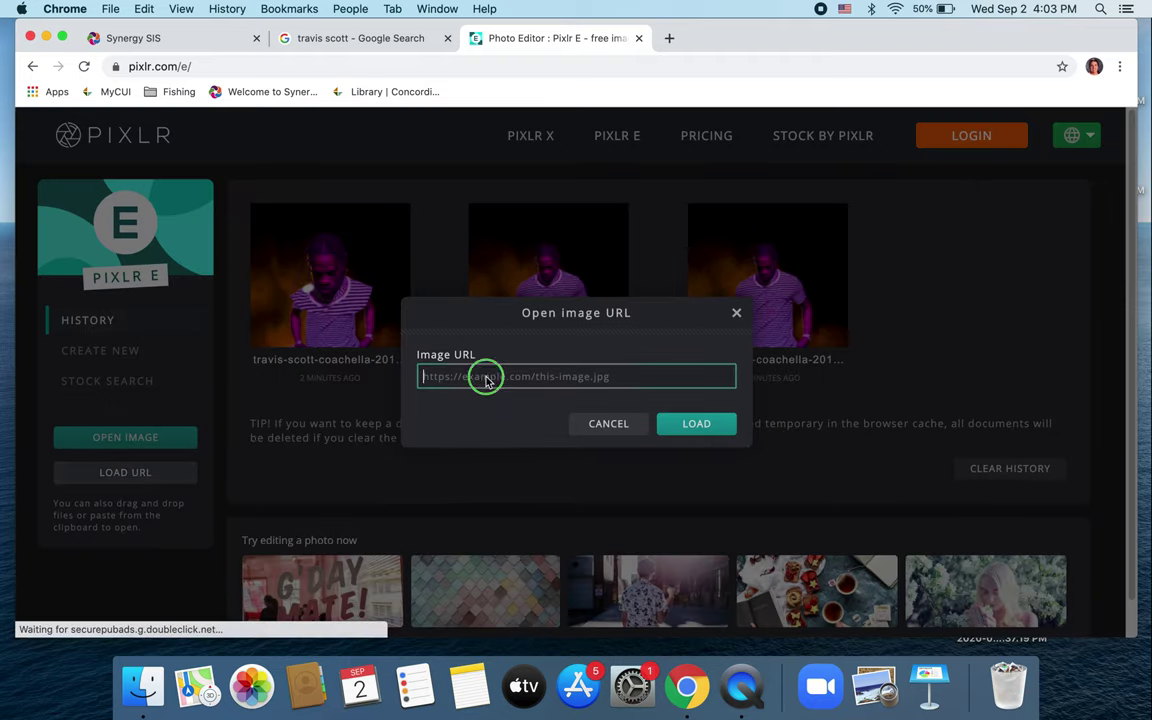
left_click(496, 485)
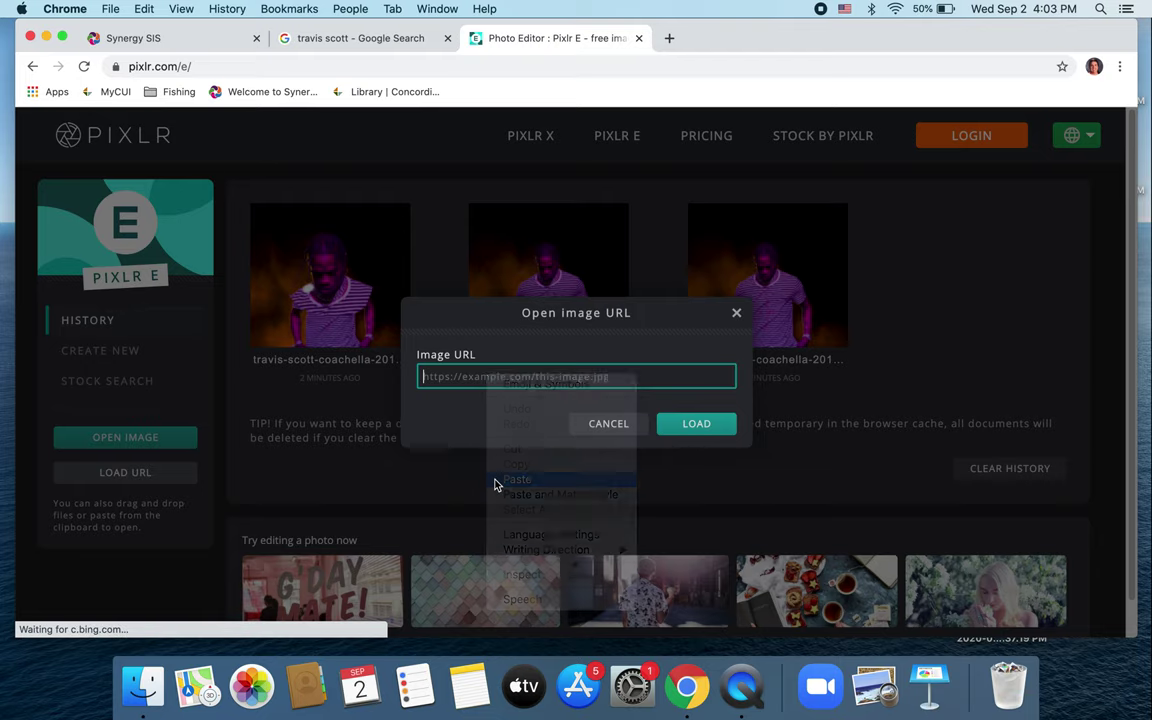
left_click(686, 425)
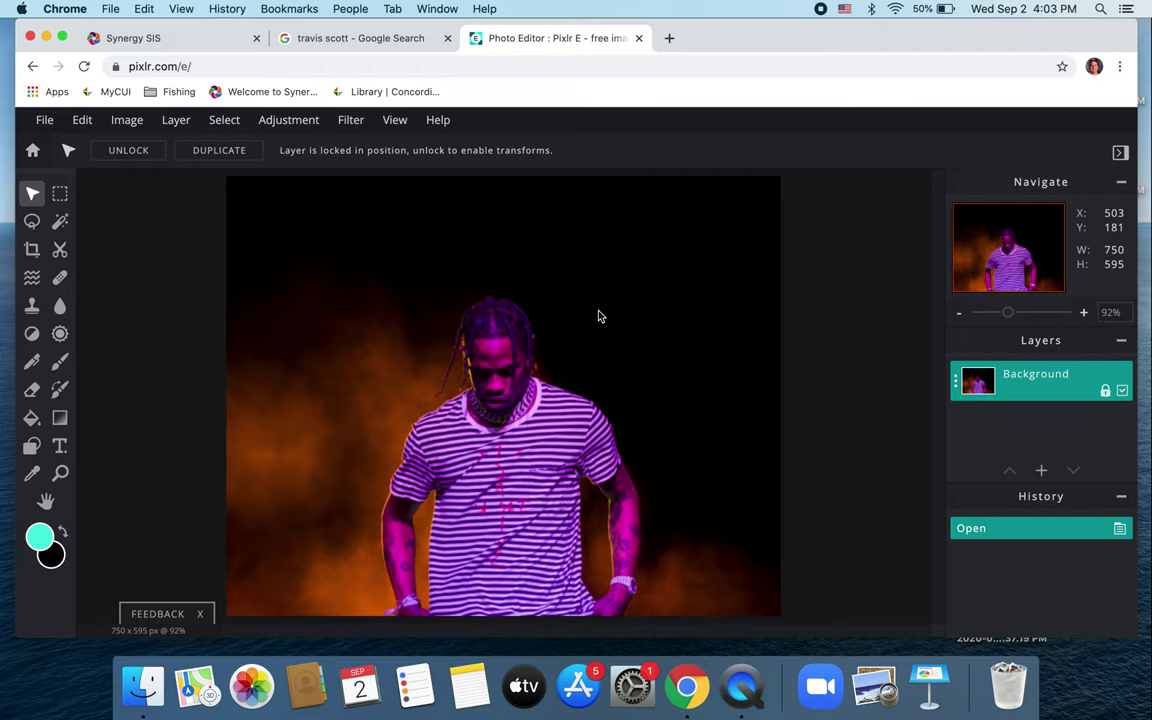
- Lasso the performer's head, then copy and paste it as a new image.png layer
left_click(33, 222)
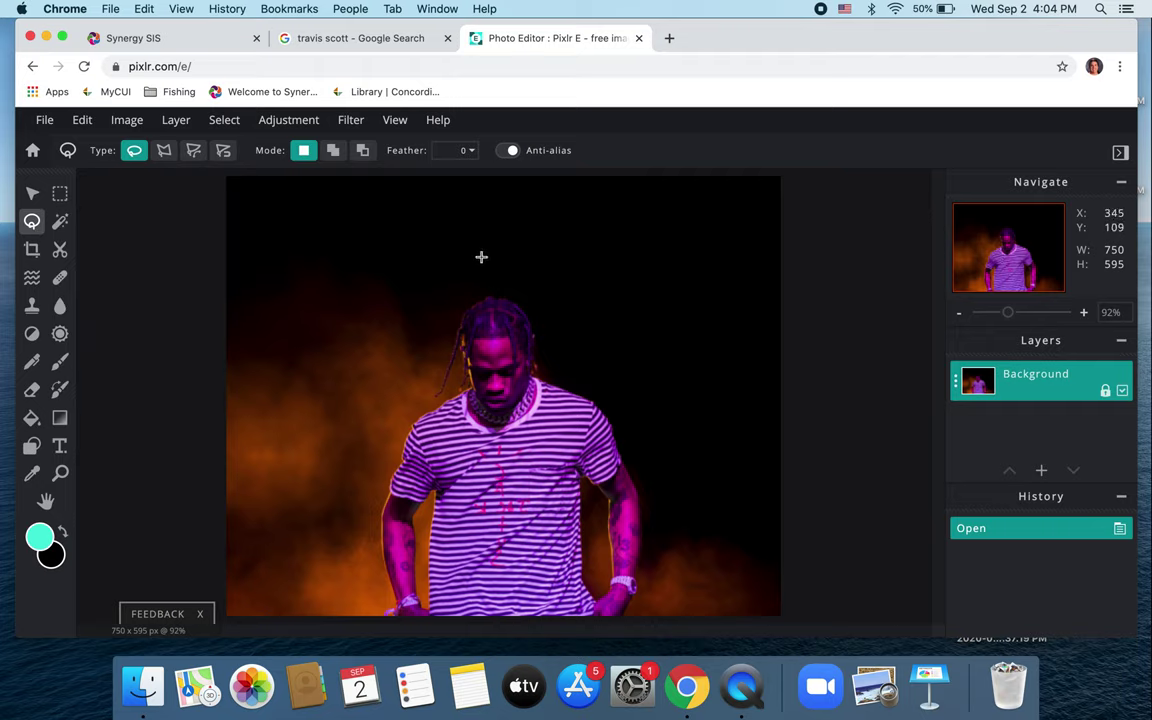
mouse_move(481, 255)
left_mouse_down()
mouse_move(463, 260)
mouse_move(429, 314)
mouse_move(421, 399)
mouse_move(451, 433)
mouse_move(527, 452)
mouse_move(561, 435)
mouse_move(592, 368)
mouse_move(590, 317)
mouse_move(540, 265)
mouse_move(470, 257)
left_mouse_up()
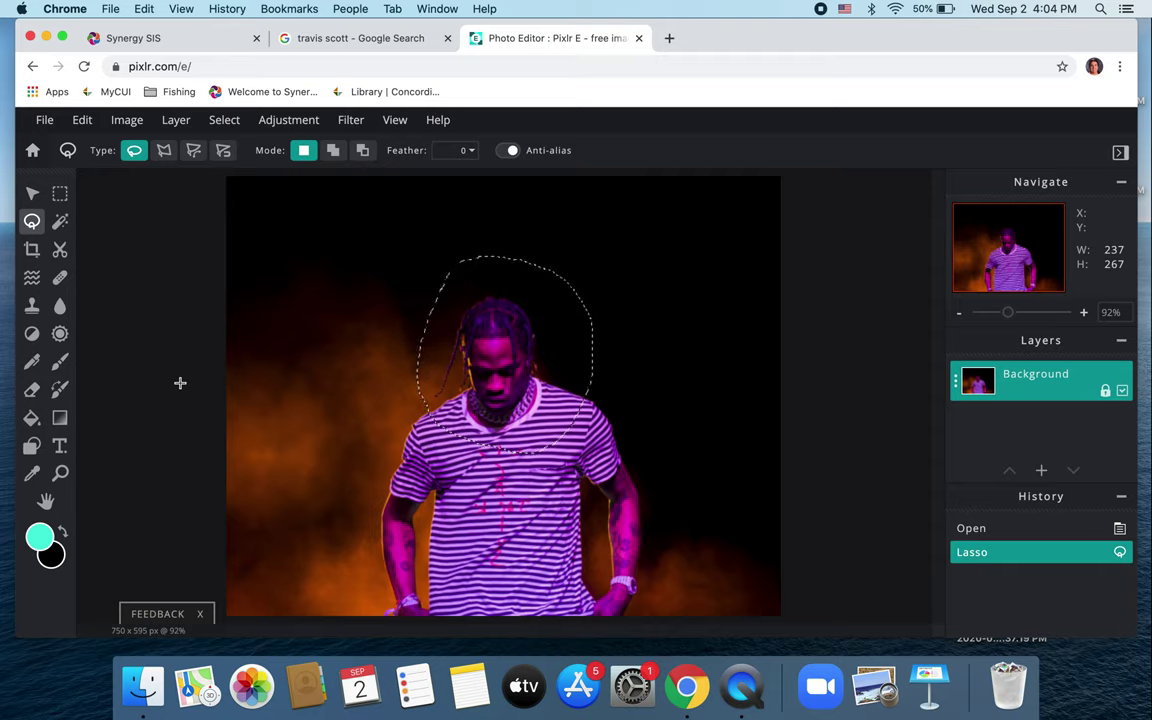
key("super+c")
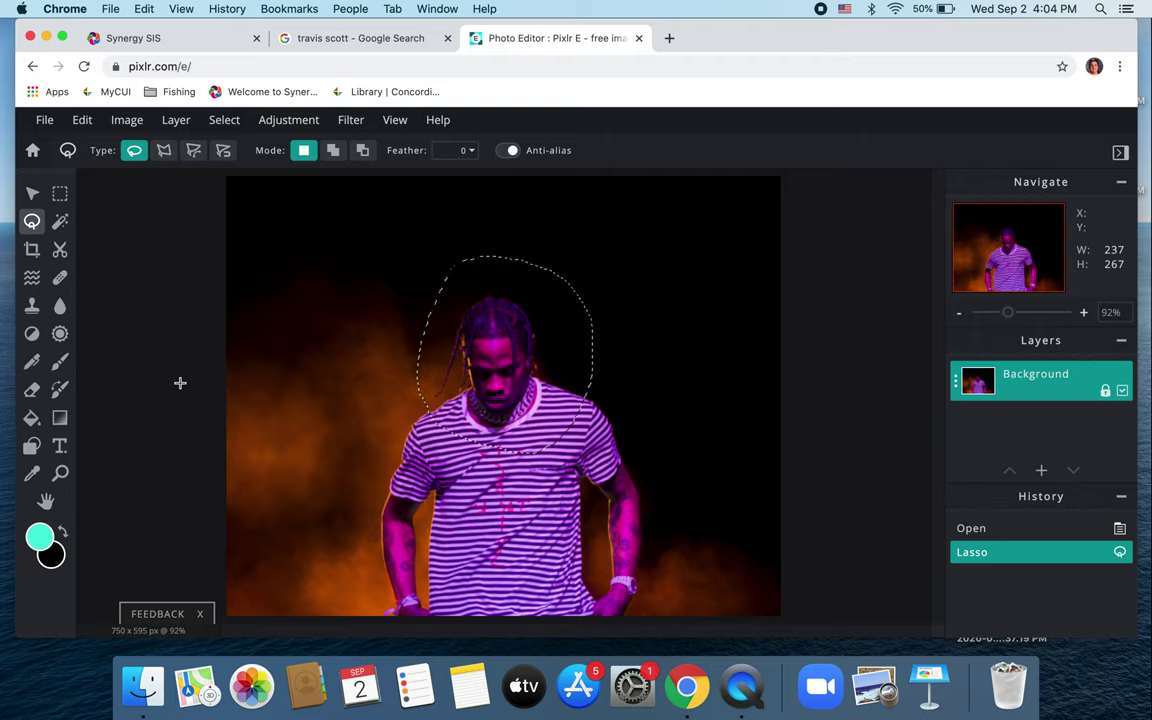
key("super+v")
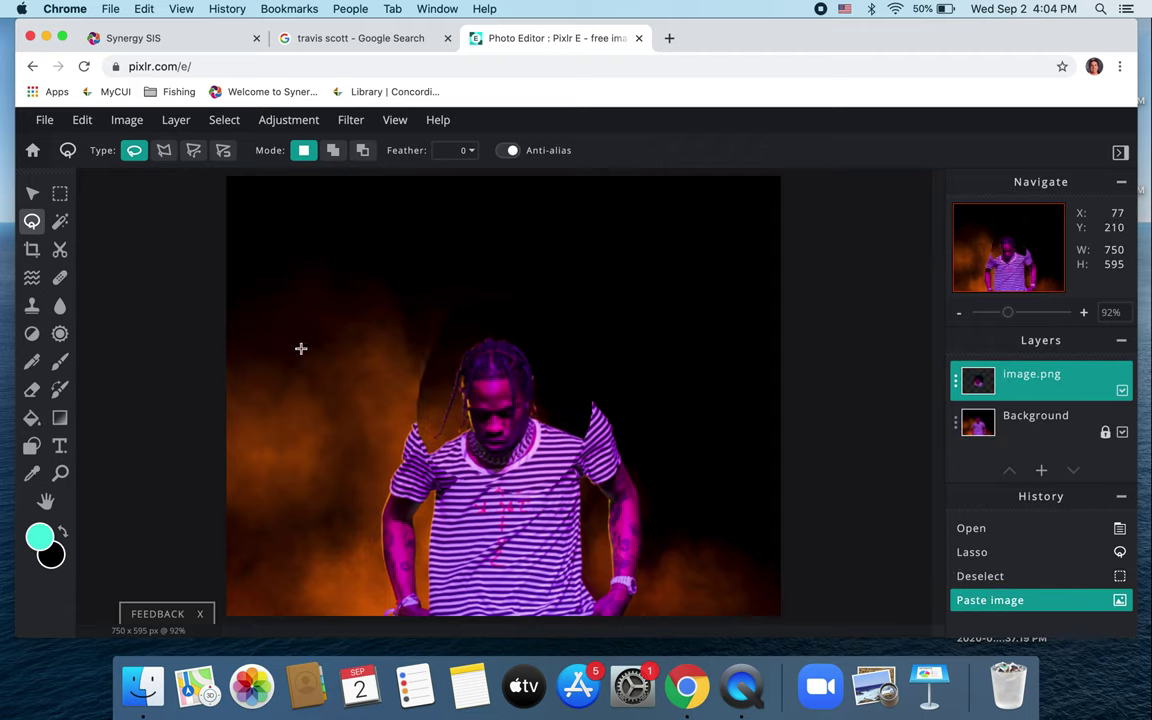
left_click(1122, 392)
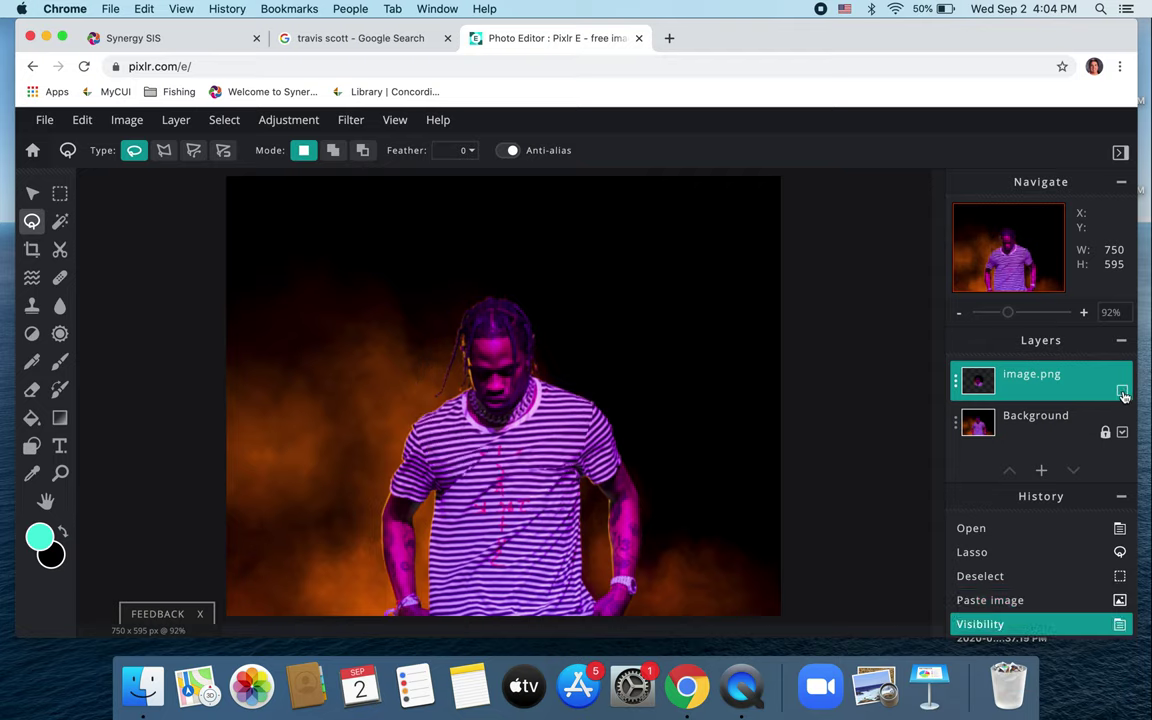
left_click(1122, 392)
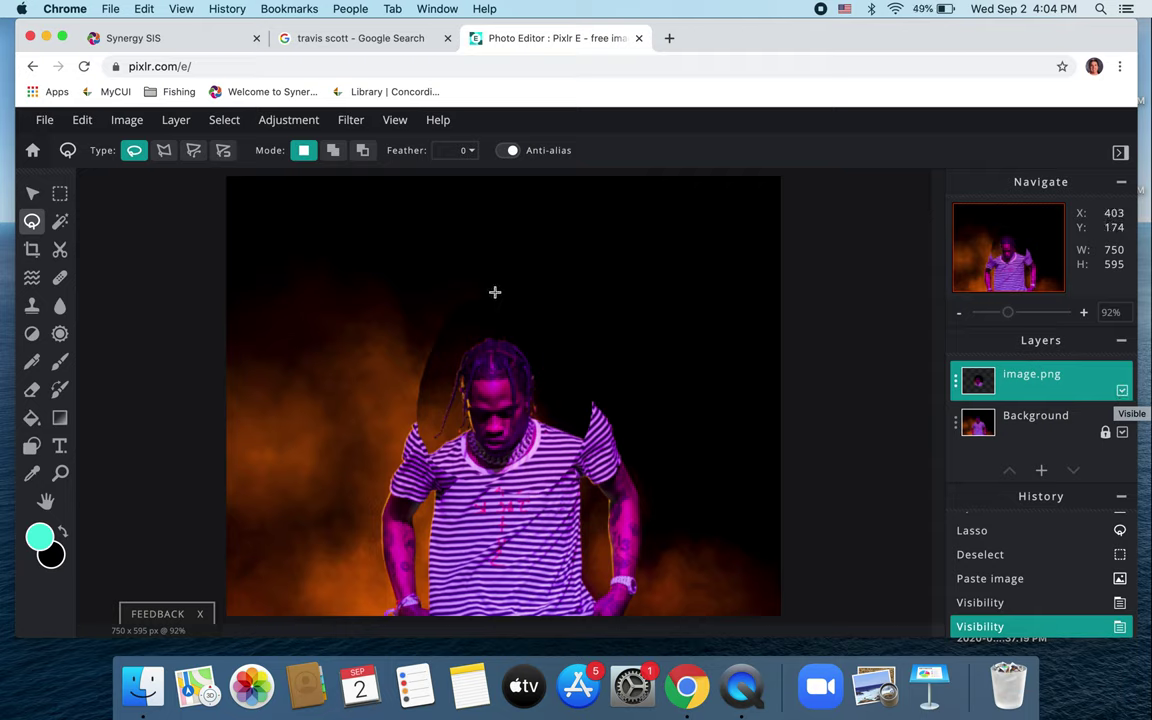
- Start Edit > Free transform on the pasted image.png head layer
left_click(84, 121)
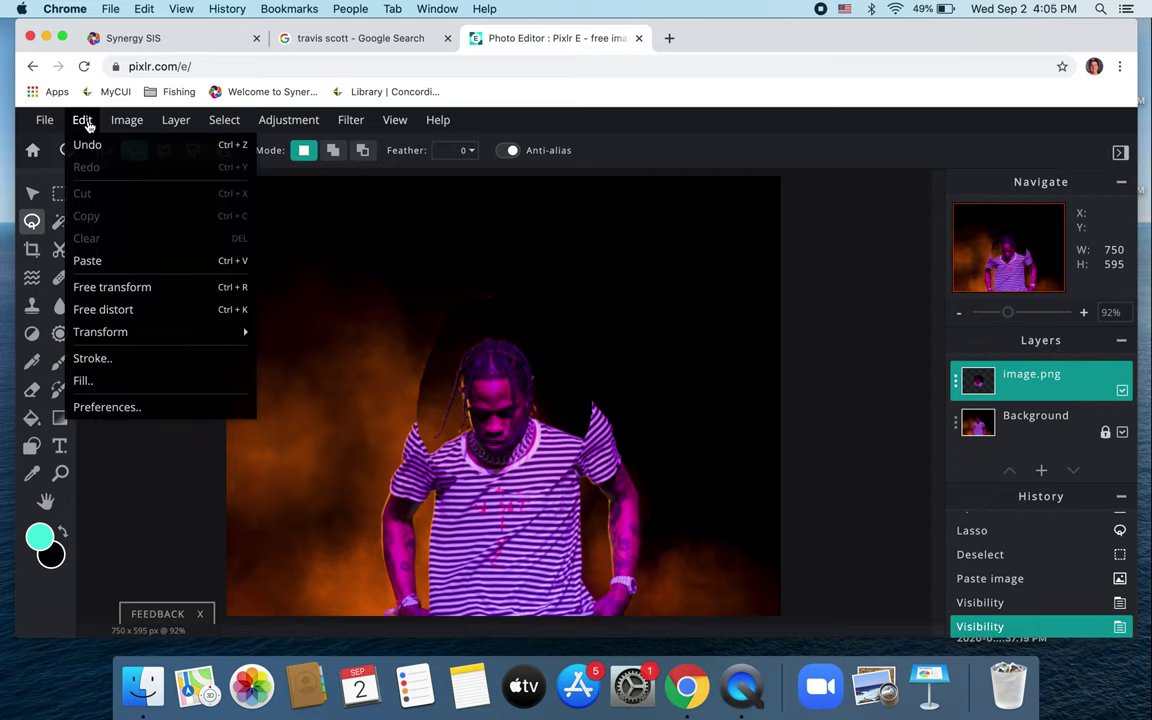
left_click(105, 329)
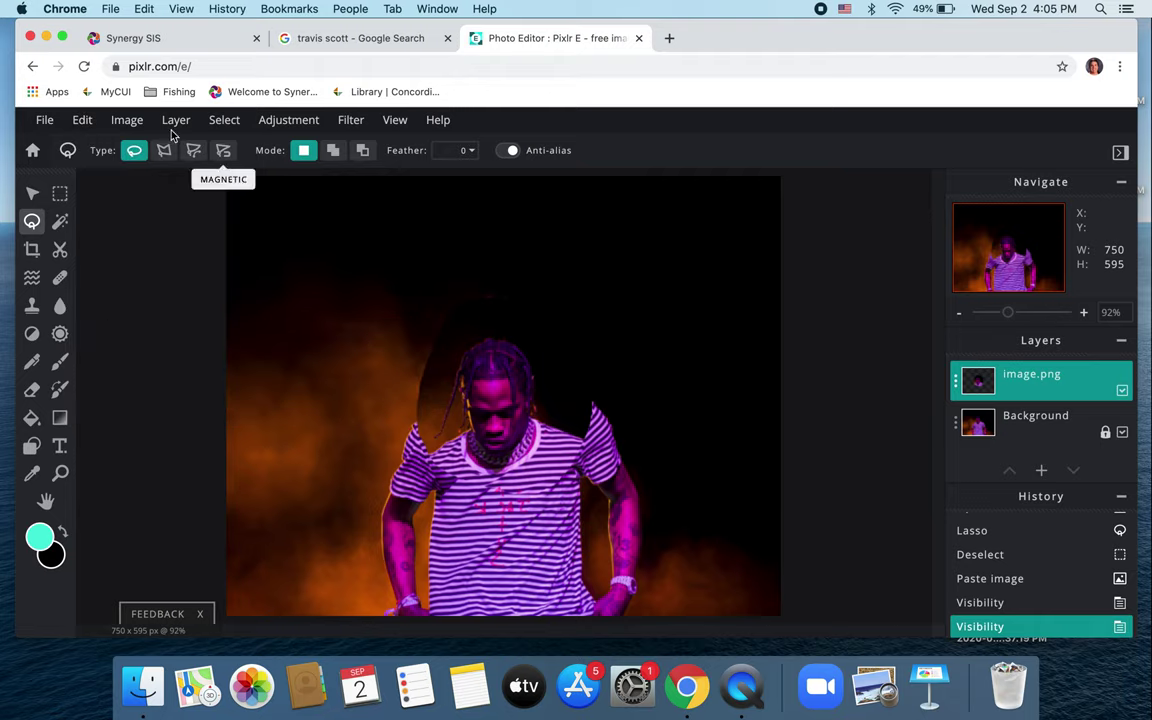
left_click(84, 121)
mouse_move(97, 336)
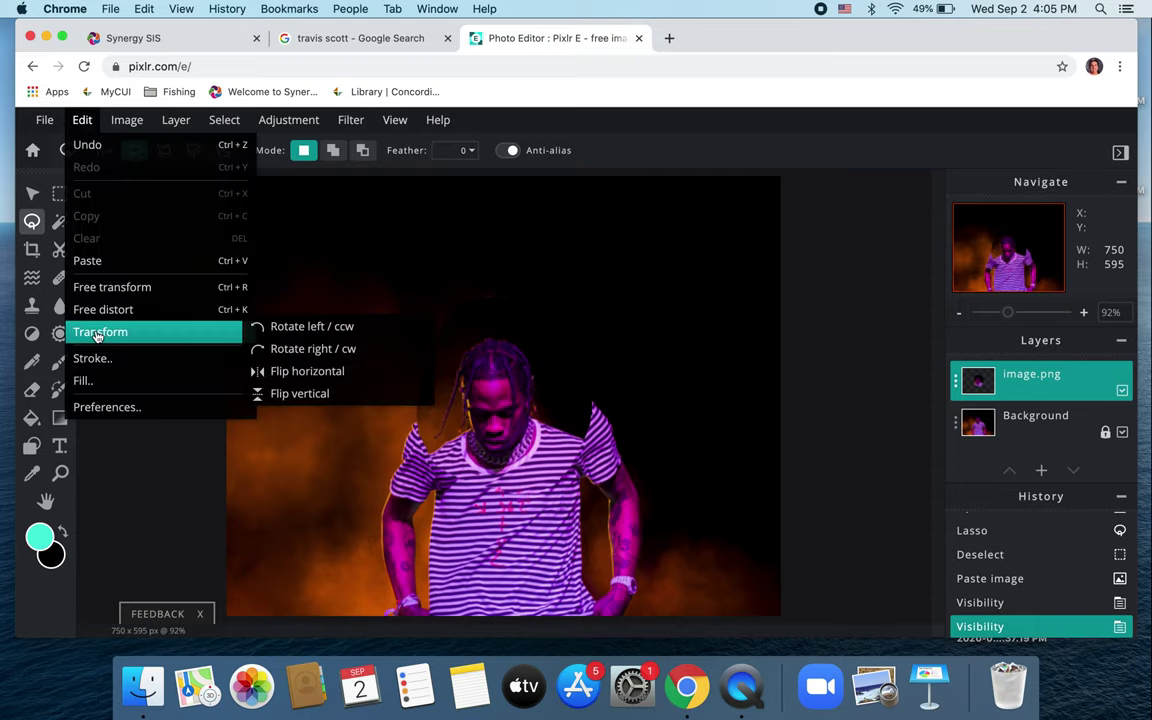
left_click(105, 286)
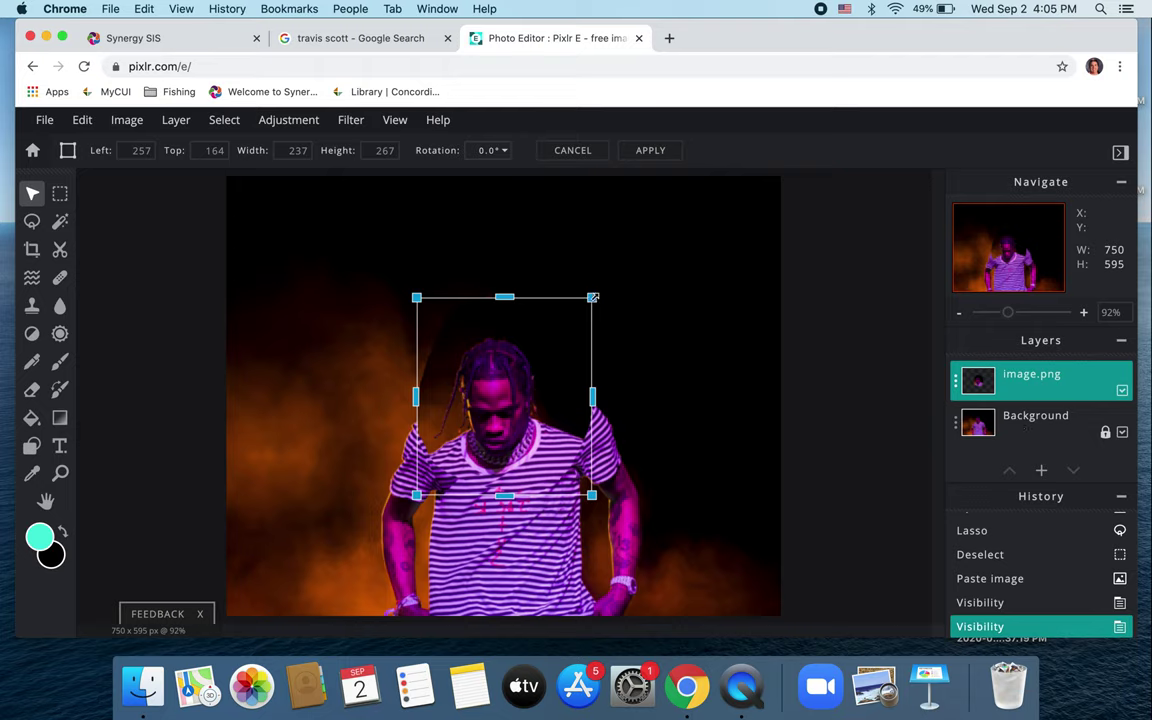
- Scale the head layer to 396 × 420, place it at left 177, top 63, and apply
left_click_drag(593, 297, 643, 249)
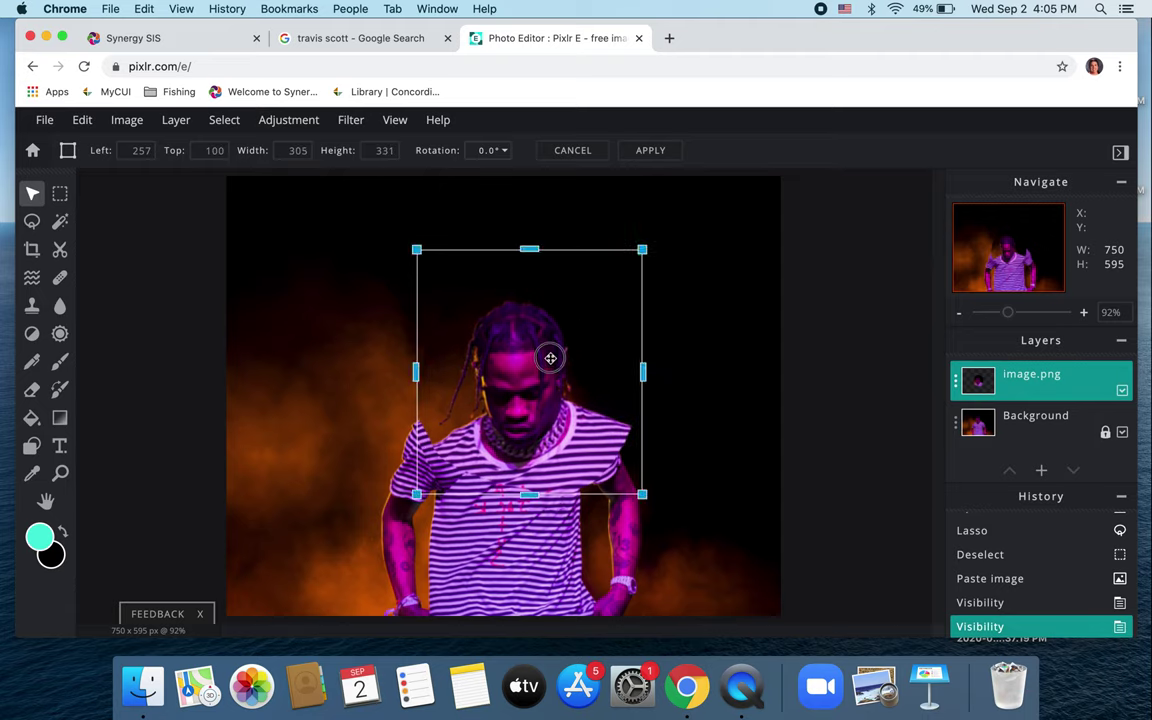
left_click_drag(550, 355, 527, 343)
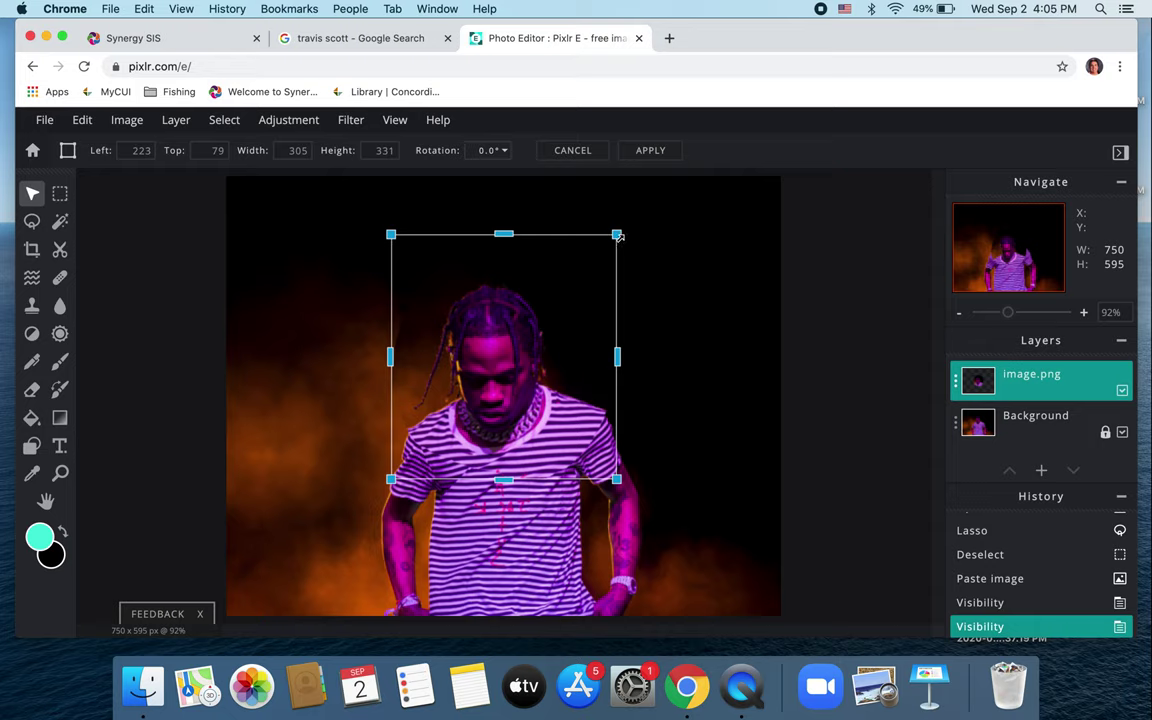
left_click_drag(616, 234, 668, 197)
left_click_drag(540, 340, 524, 380)
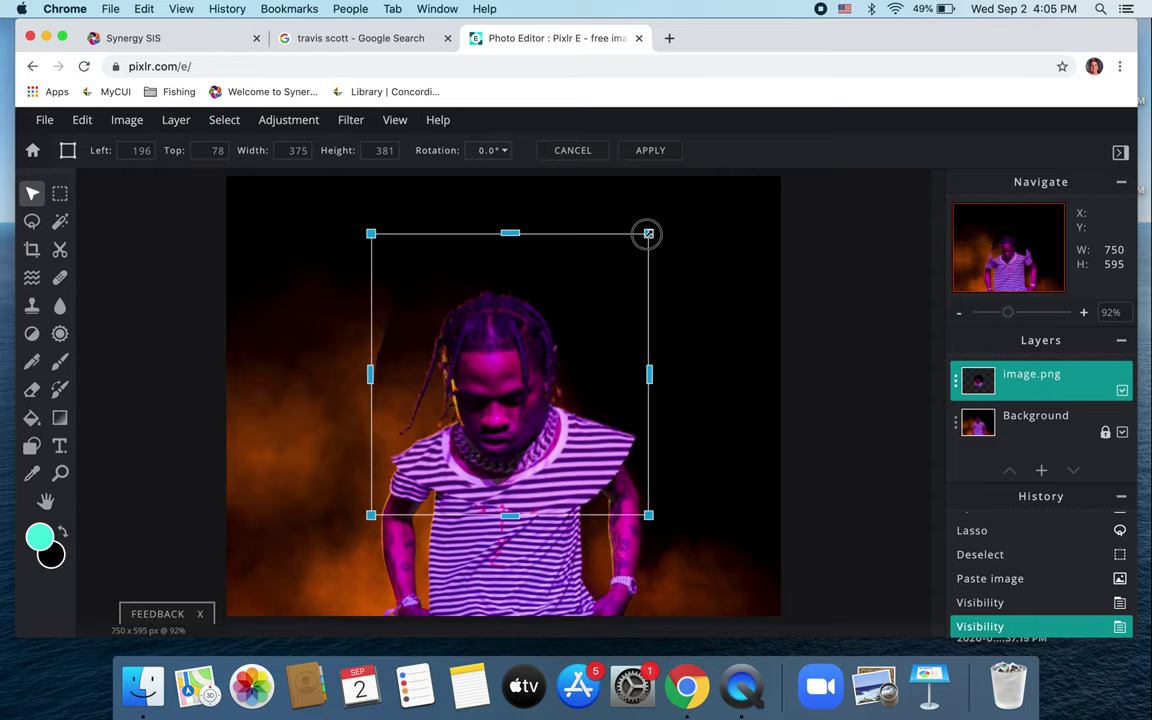
left_click_drag(647, 234, 671, 198)
mouse_move(528, 348)
left_mouse_down()
mouse_move(506, 365)
mouse_move(518, 364)
left_mouse_up()
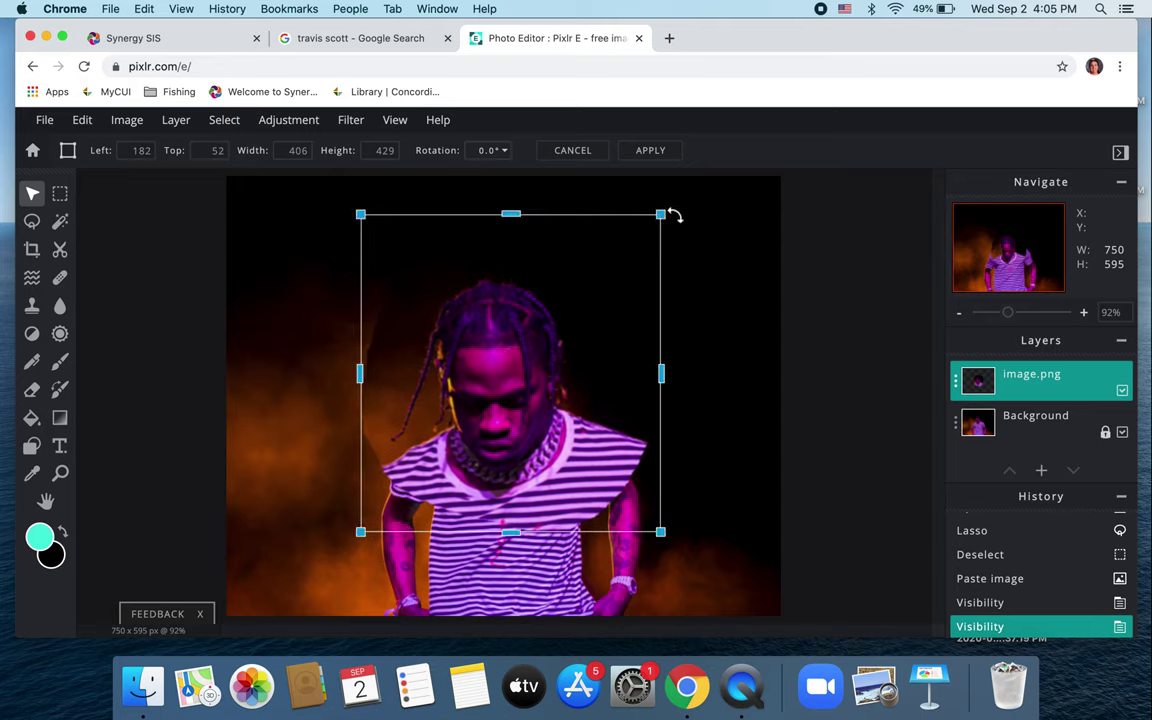
left_click_drag(660, 216, 655, 220)
left_click_drag(549, 344, 543, 347)
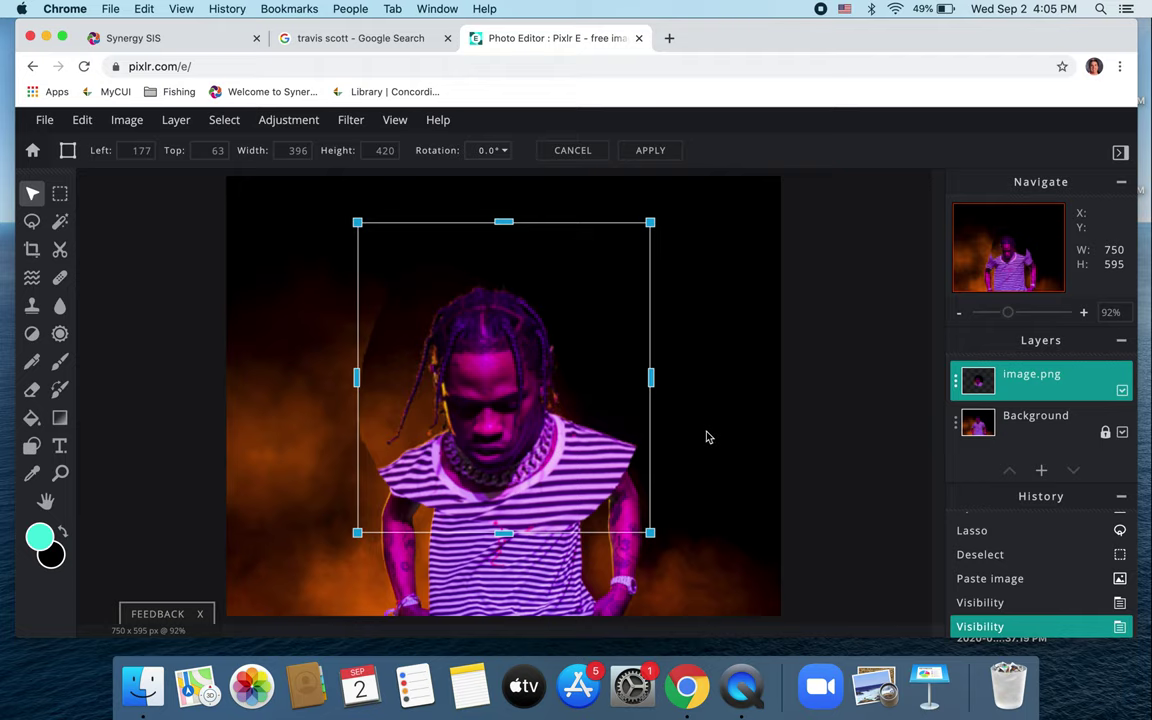
key("Return")
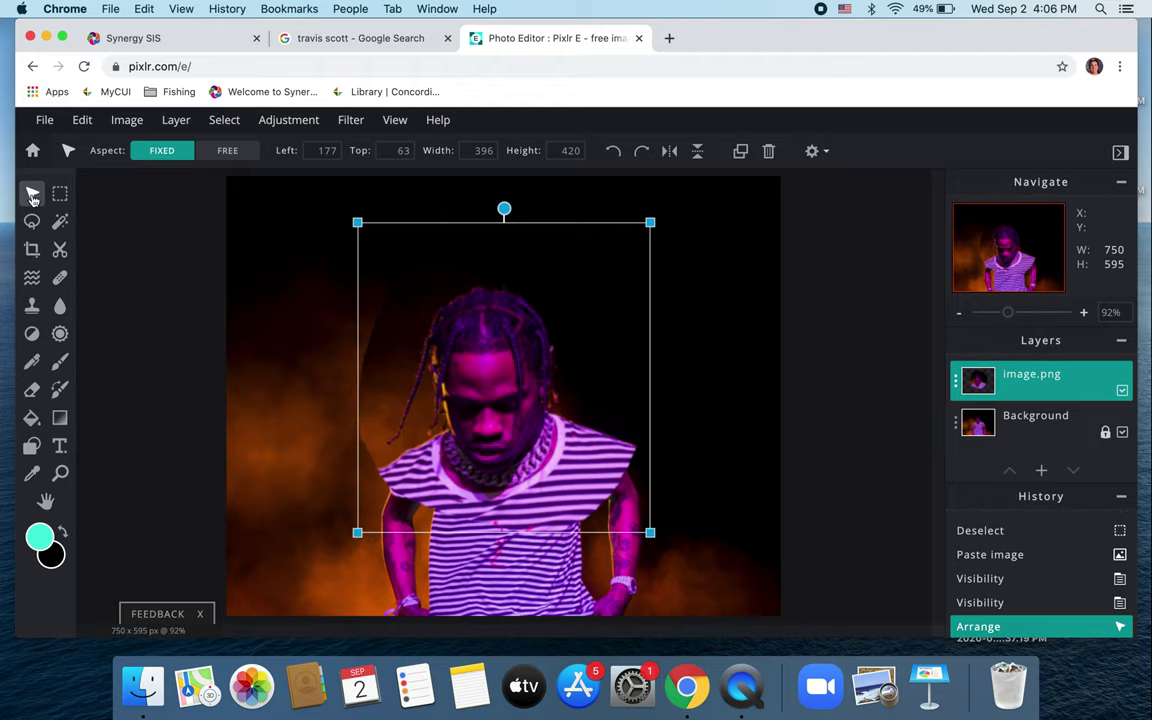
- Use the Eraser to remove the head layer's edge over the left shoulder and head's left side
left_click(32, 389)
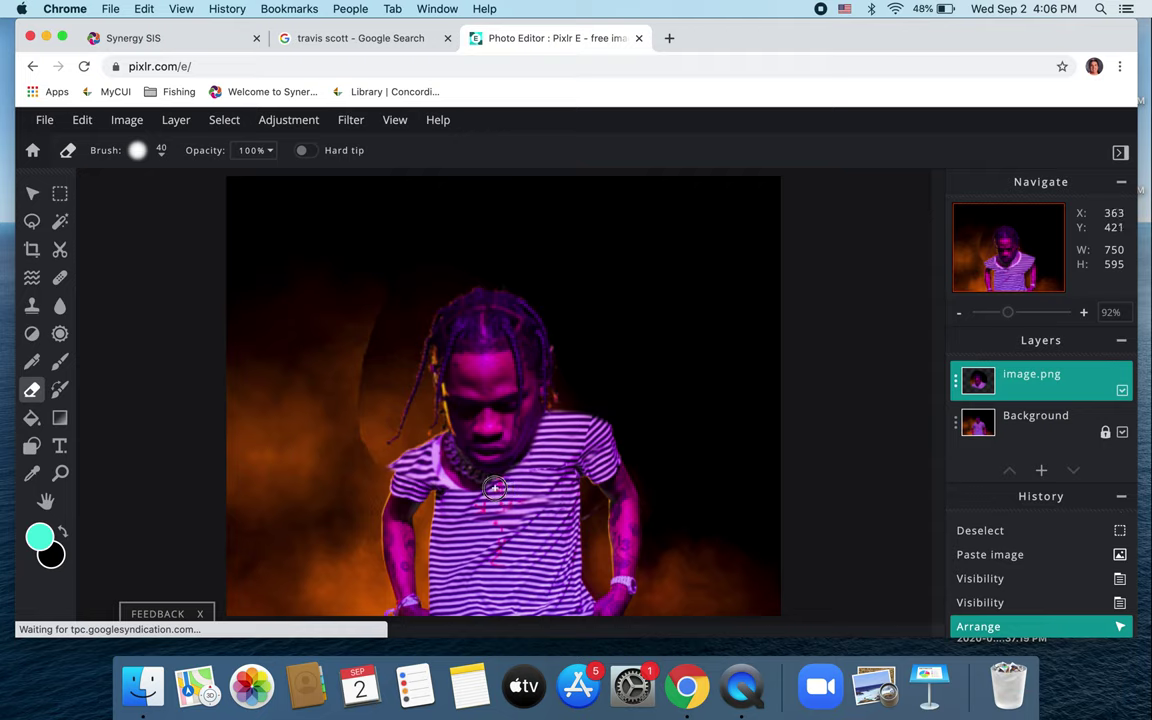
mouse_move(494, 487)
left_mouse_down()
mouse_move(448, 447)
mouse_move(392, 469)
mouse_move(424, 466)
mouse_move(449, 486)
mouse_move(576, 507)
mouse_move(500, 518)
mouse_move(559, 527)
mouse_move(479, 523)
mouse_move(422, 510)
mouse_move(550, 522)
mouse_move(586, 512)
mouse_move(590, 488)
mouse_move(558, 470)
mouse_move(564, 440)
mouse_move(540, 471)
mouse_move(493, 485)
mouse_move(370, 457)
mouse_move(363, 361)
mouse_move(389, 295)
mouse_move(386, 345)
left_mouse_up()
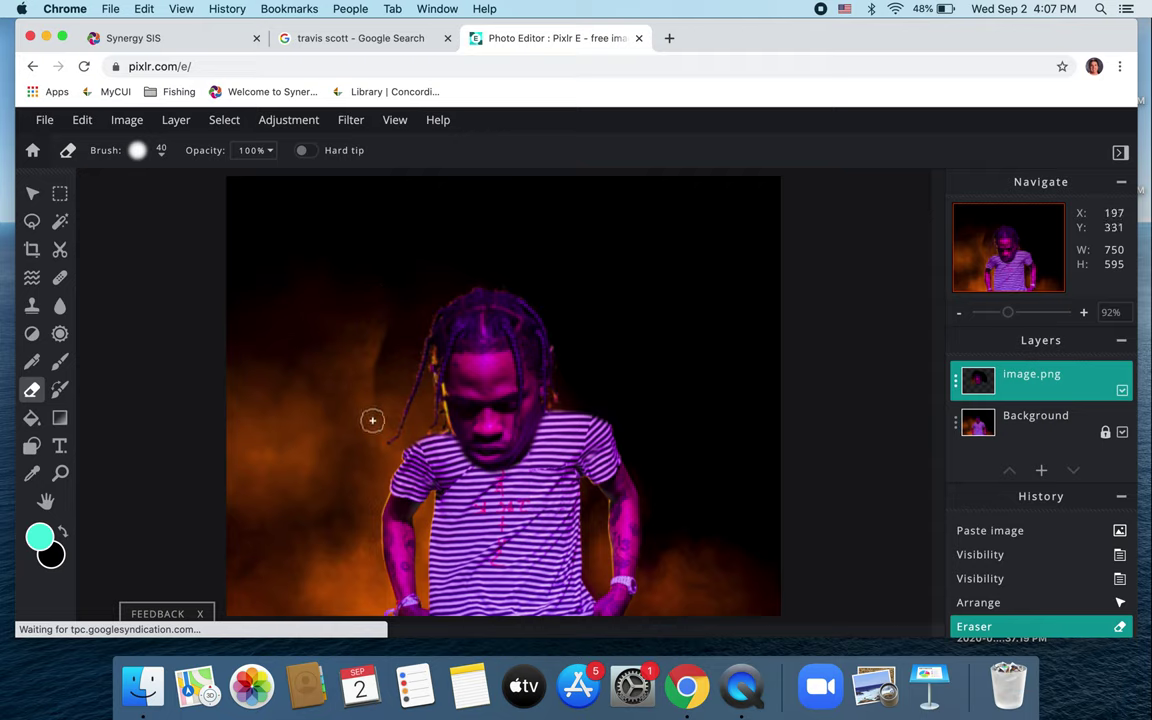
mouse_move(372, 420)
left_mouse_down()
mouse_move(380, 352)
mouse_move(402, 302)
mouse_move(371, 418)
mouse_move(388, 422)
mouse_move(396, 342)
mouse_move(372, 382)
mouse_move(367, 407)
mouse_move(376, 403)
mouse_move(379, 420)
mouse_move(405, 335)
mouse_move(397, 316)
mouse_move(401, 322)
left_mouse_up()
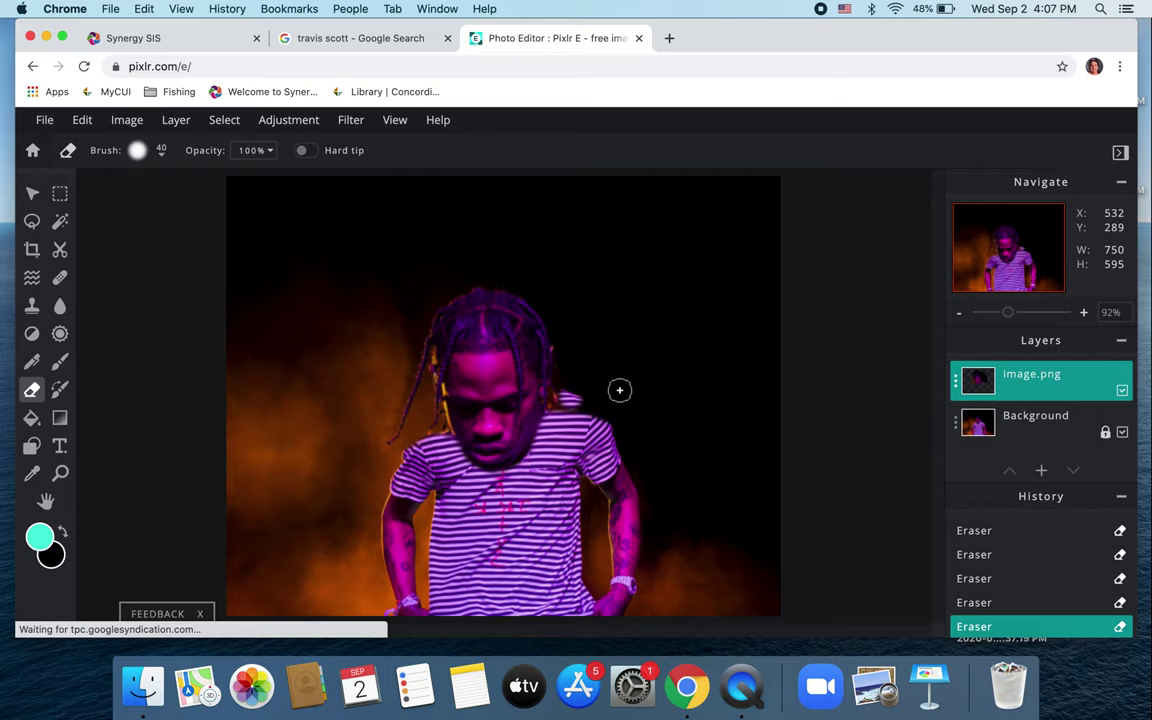
- Undo the last Eraser stroke on the head layer
key("super+z")
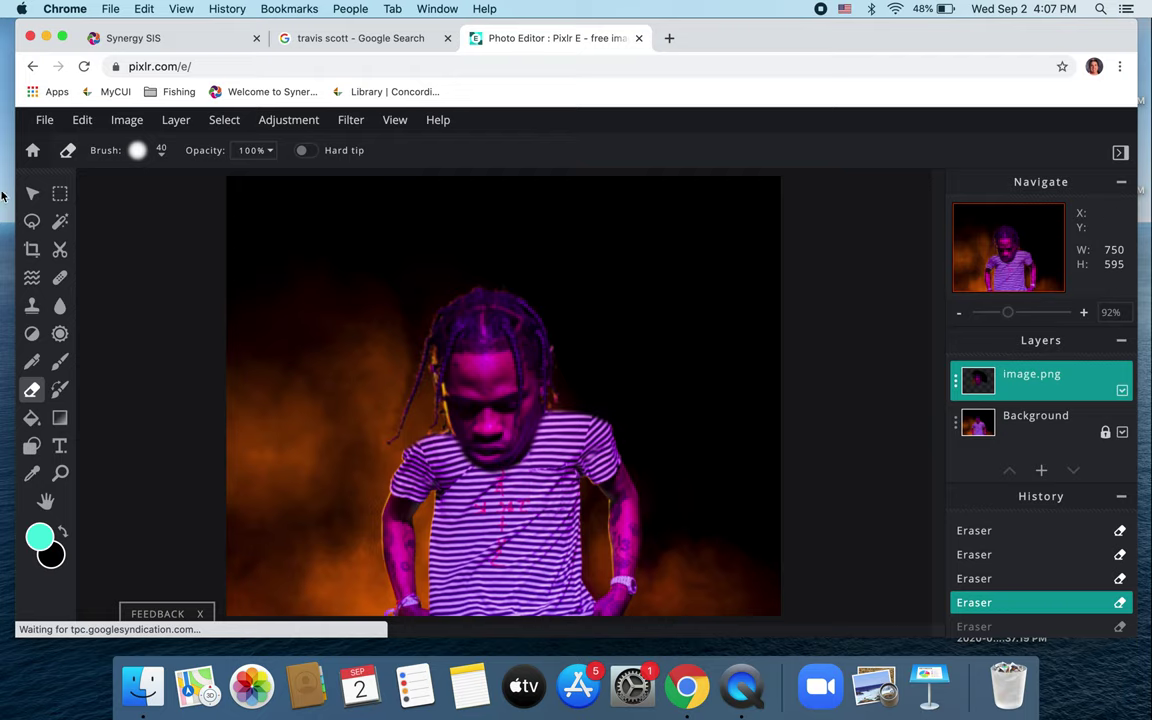
left_click(45, 121)
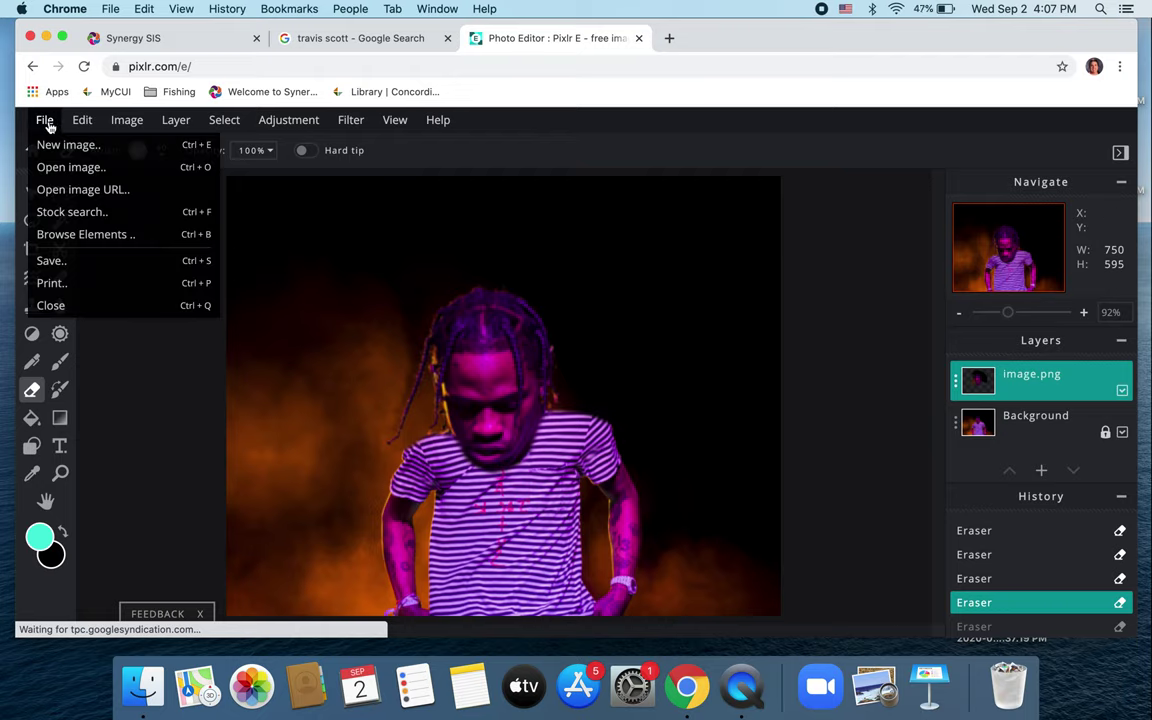
left_click(44, 120)
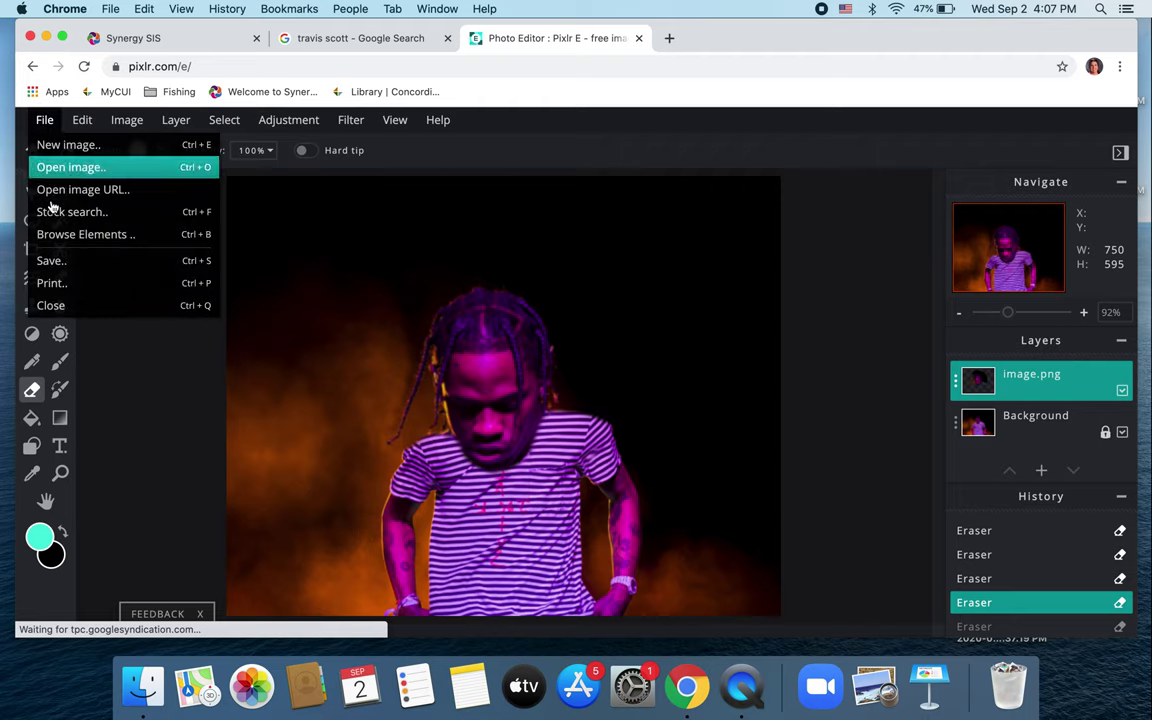